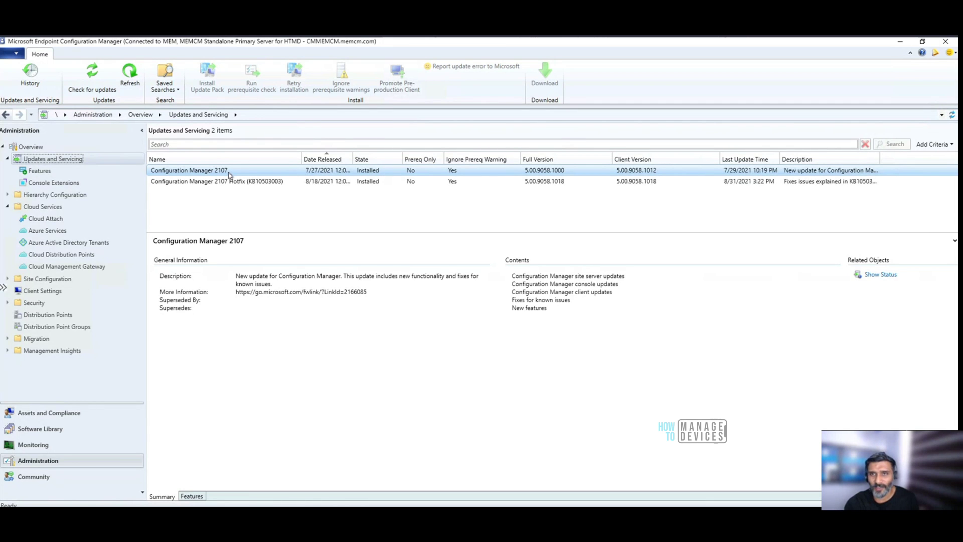
# Open Console Extensions and review WebView2's version 2.0, created and update times, and description
pyautogui.click(239, 180)
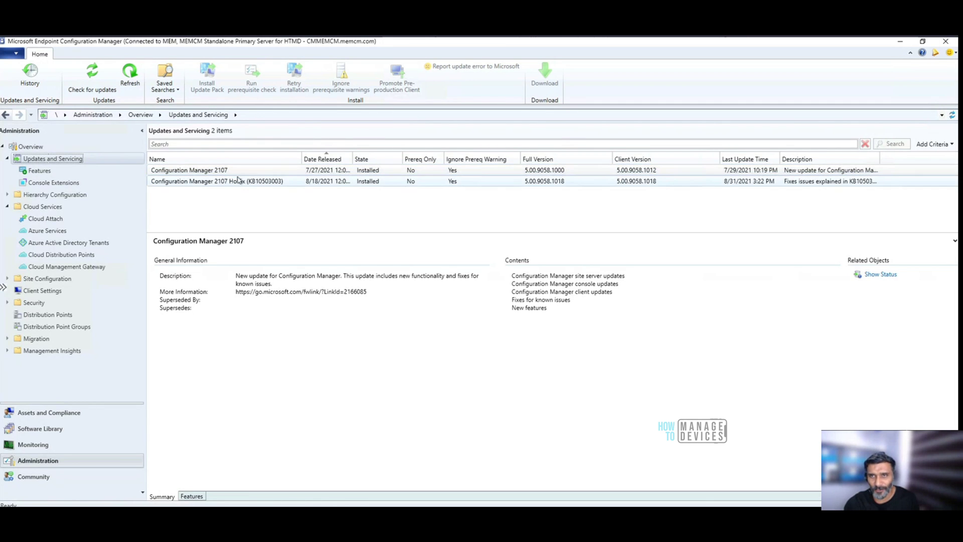
pyautogui.click(78, 185)
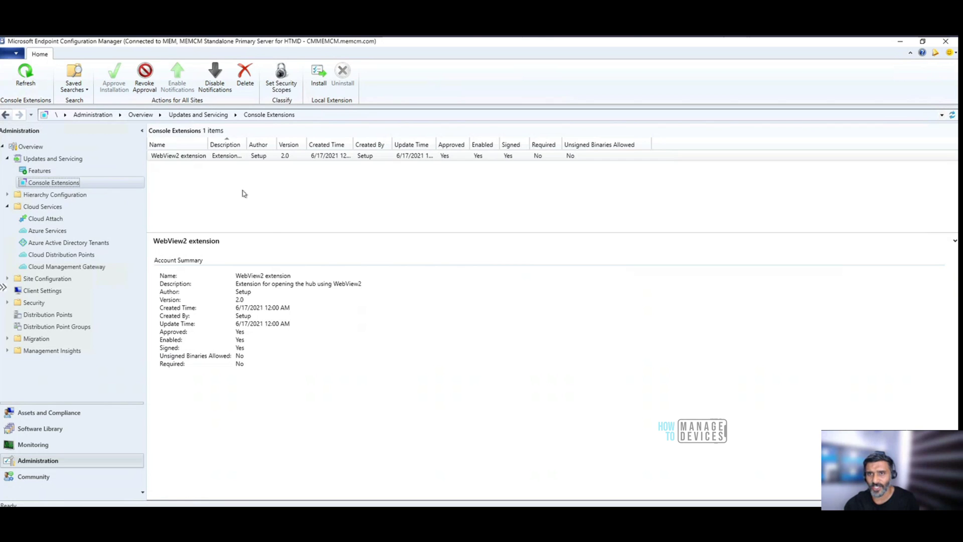
pyautogui.doubleClick(234, 300)
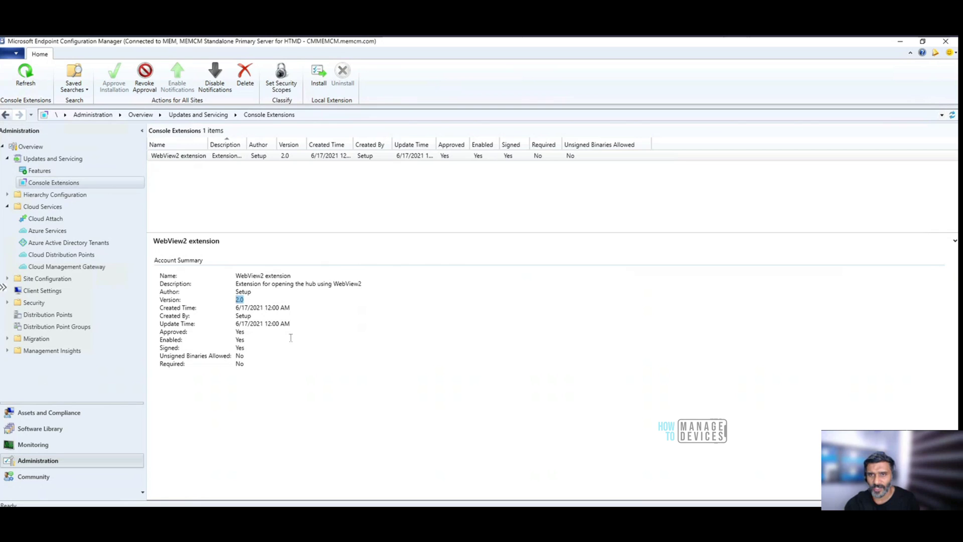
pyautogui.moveTo(291, 324); pyautogui.dragTo(234, 326)
pyautogui.moveTo(291, 307); pyautogui.dragTo(234, 309)
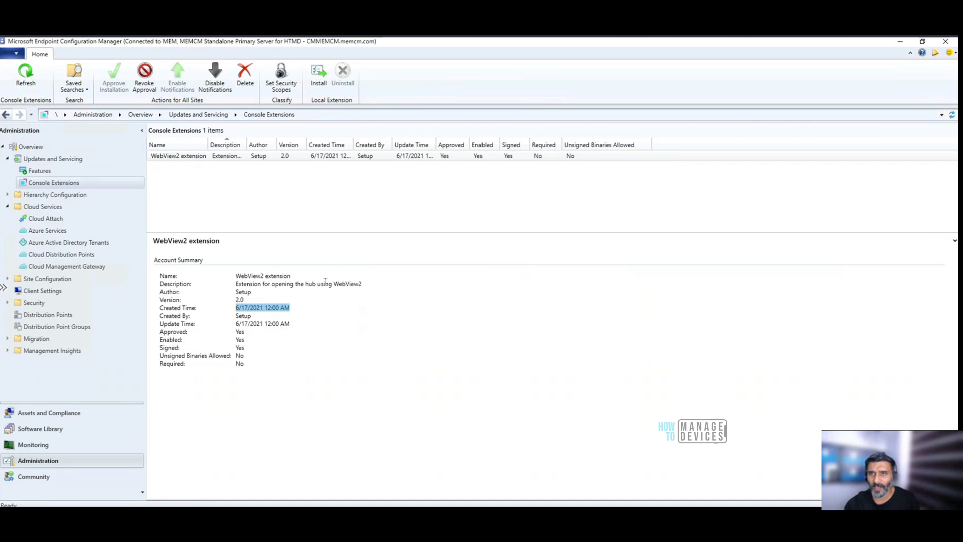
pyautogui.moveTo(364, 285); pyautogui.dragTo(236, 285)
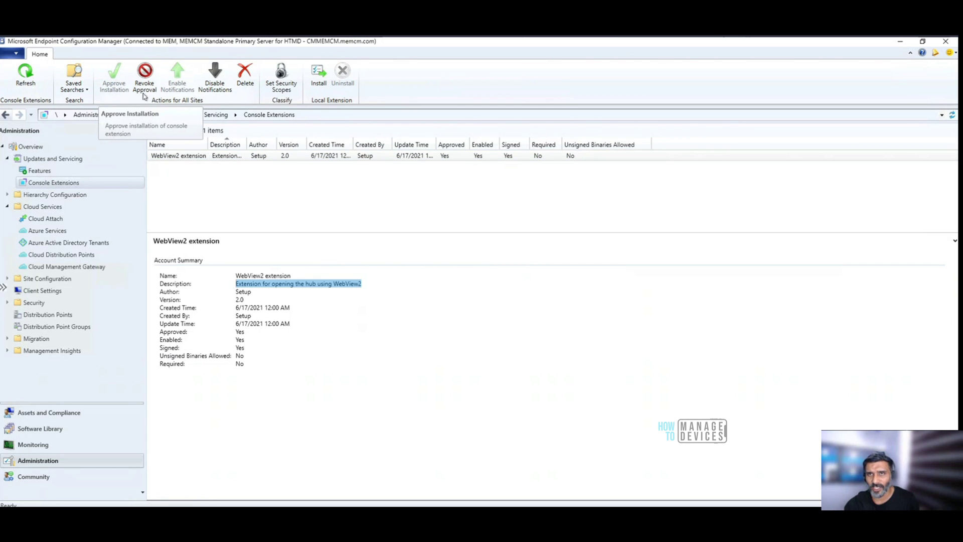
pyautogui.rightClick(190, 157)
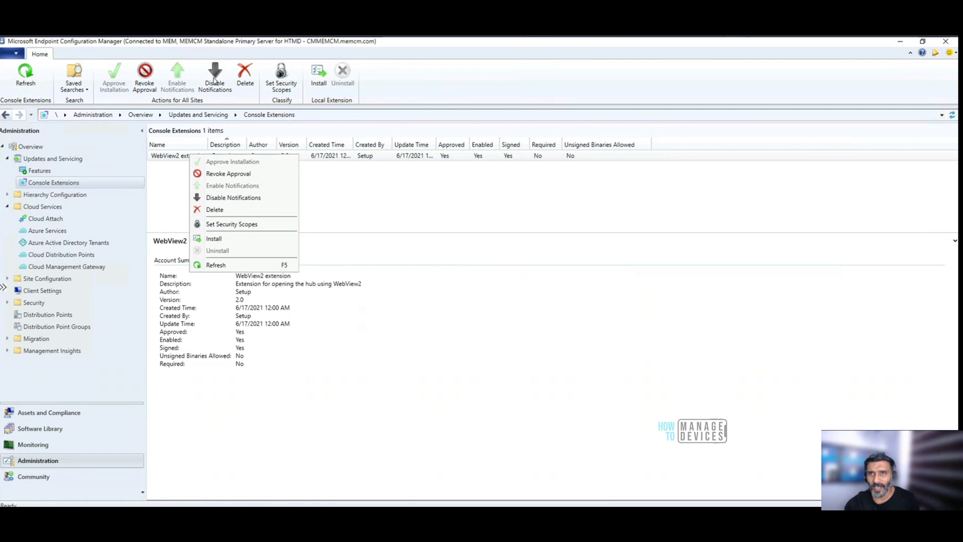
pyautogui.click(346, 159)
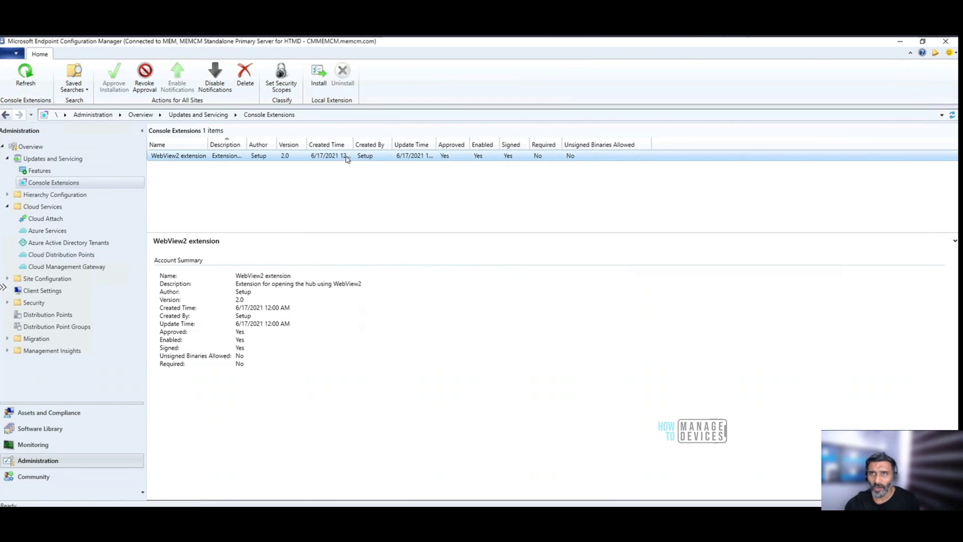
pyautogui.click(279, 90)
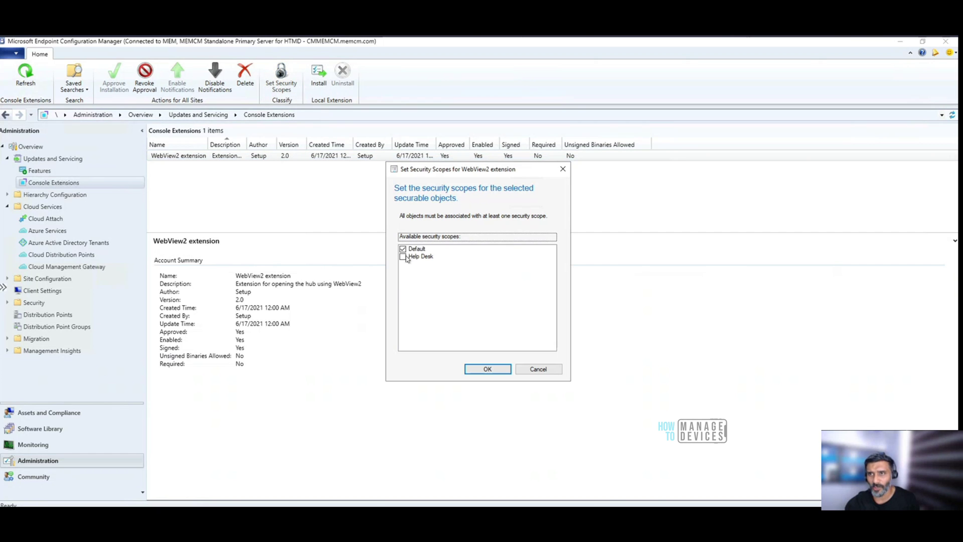
pyautogui.click(538, 369)
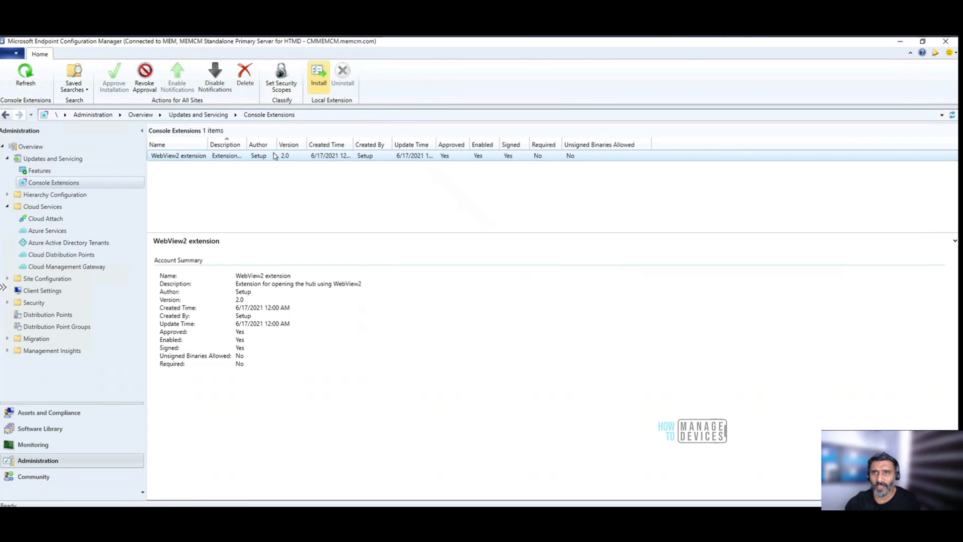
# Install WebView2 on the local console, cancelling once, then accepting the local-only warning with OK
pyautogui.click(322, 83)
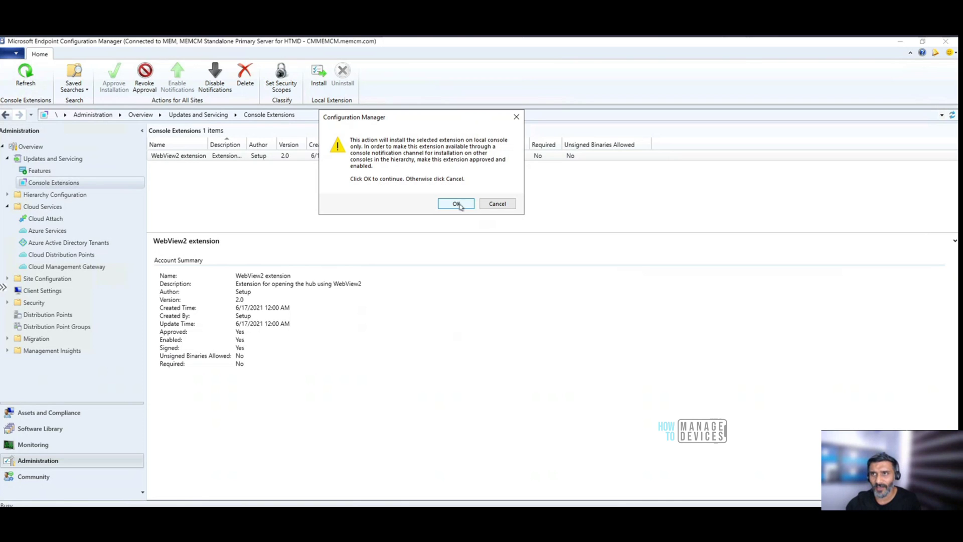
pyautogui.click(500, 207)
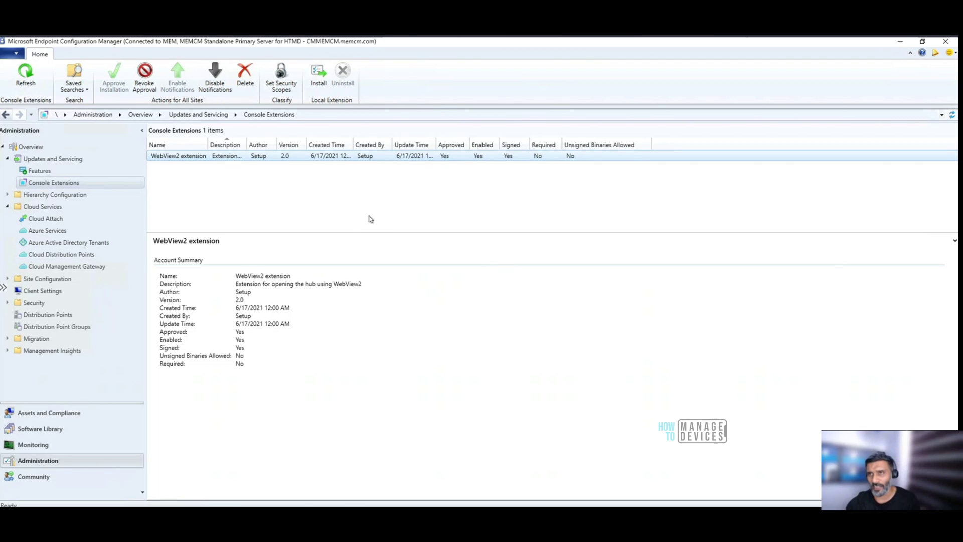
pyautogui.click(318, 83)
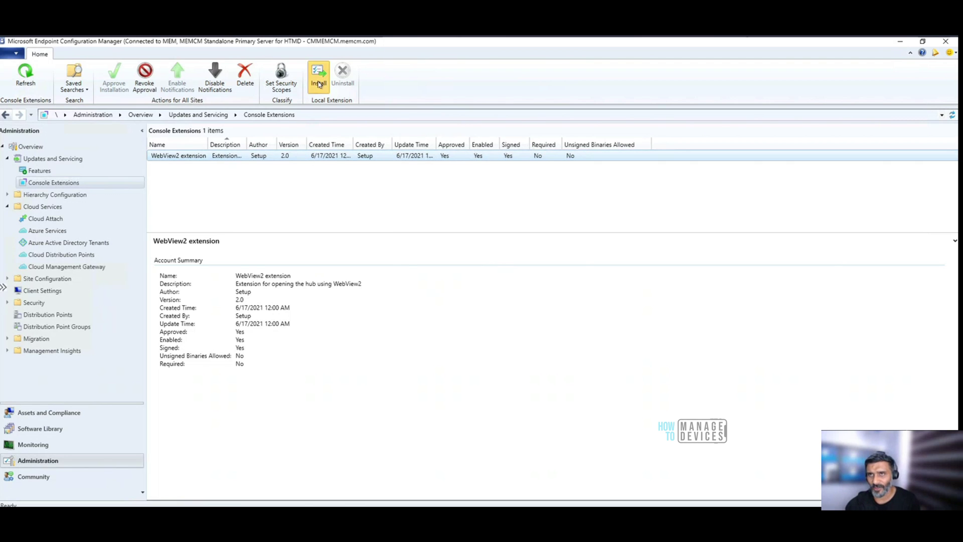
pyautogui.moveTo(481, 244); pyautogui.dragTo(478, 176)
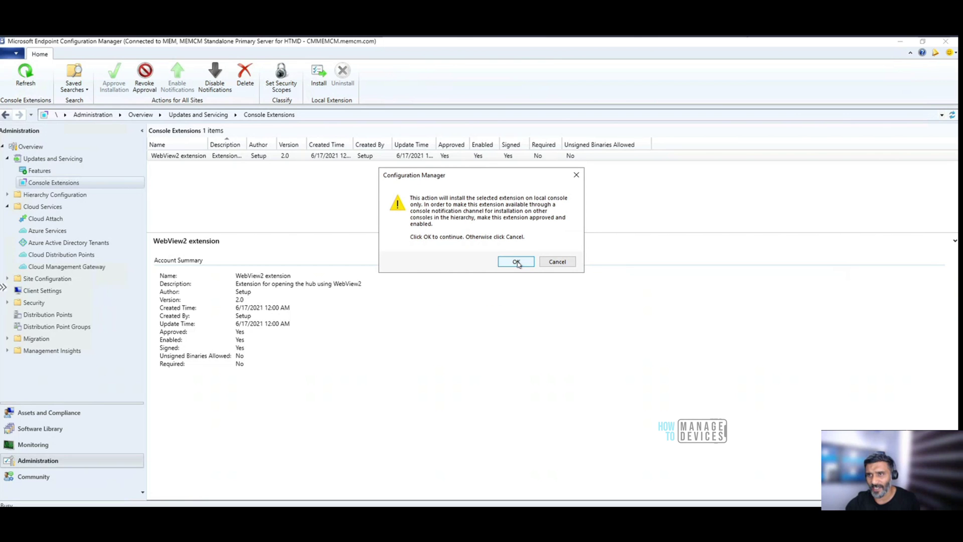
pyautogui.click(517, 262)
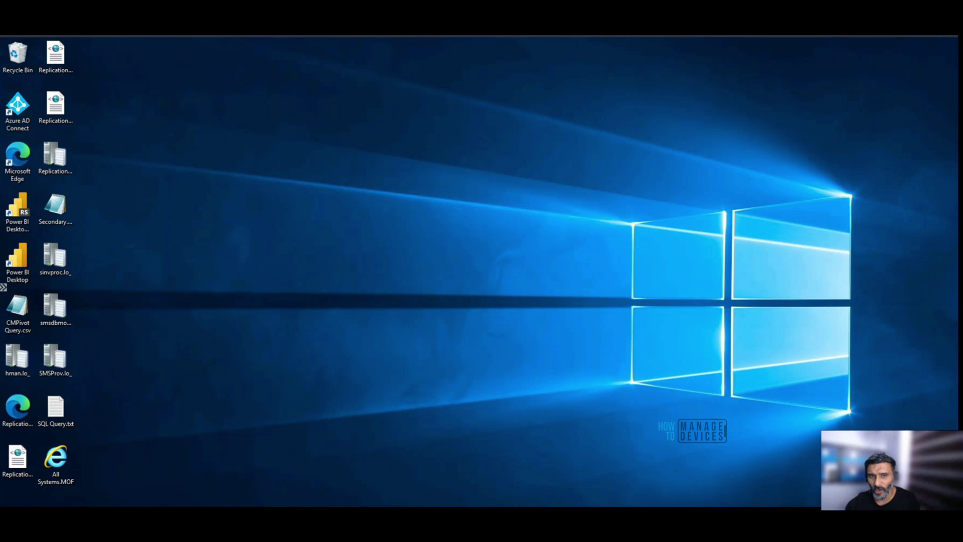
# End the Microsoft.ConfigurationManagement (32 bit) process in Task Manager
pyautogui.press('super')
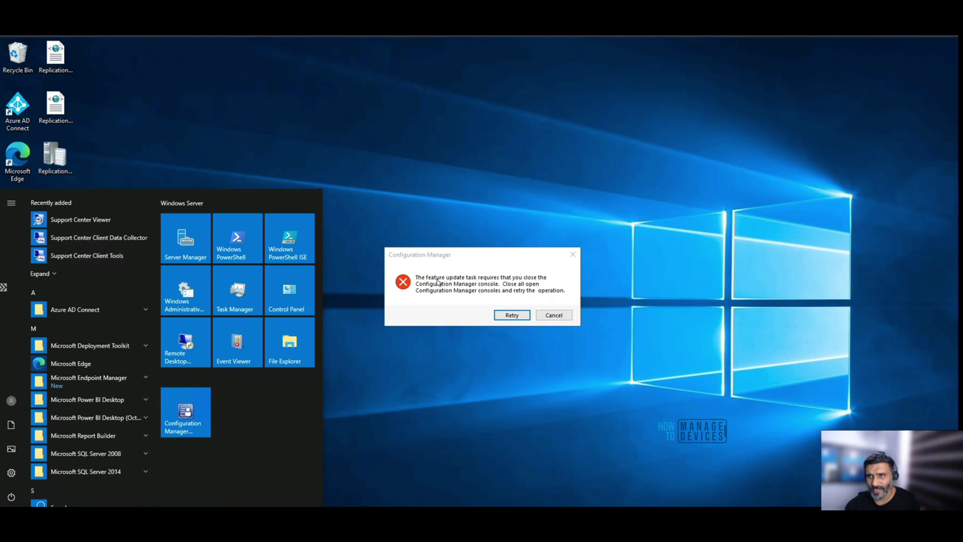
pyautogui.click(450, 308)
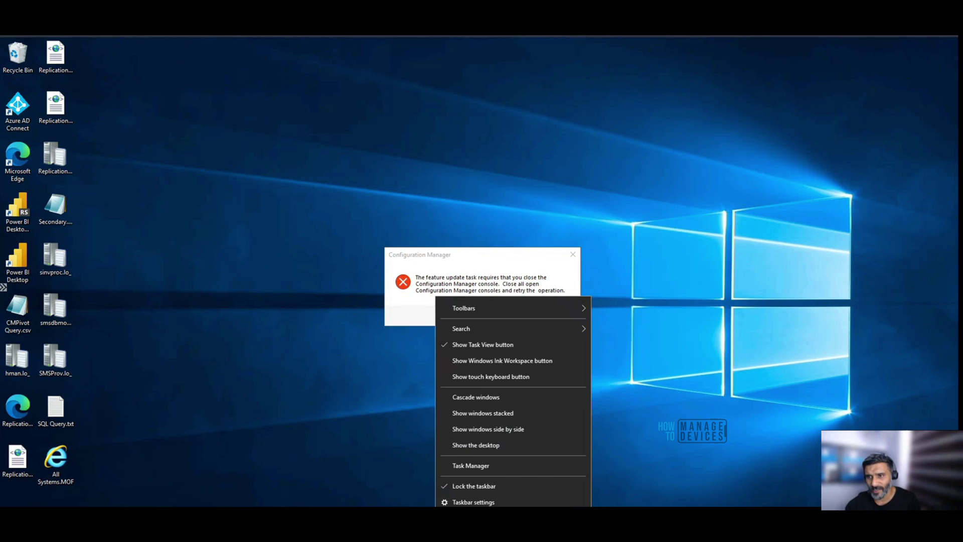
pyautogui.click(472, 465)
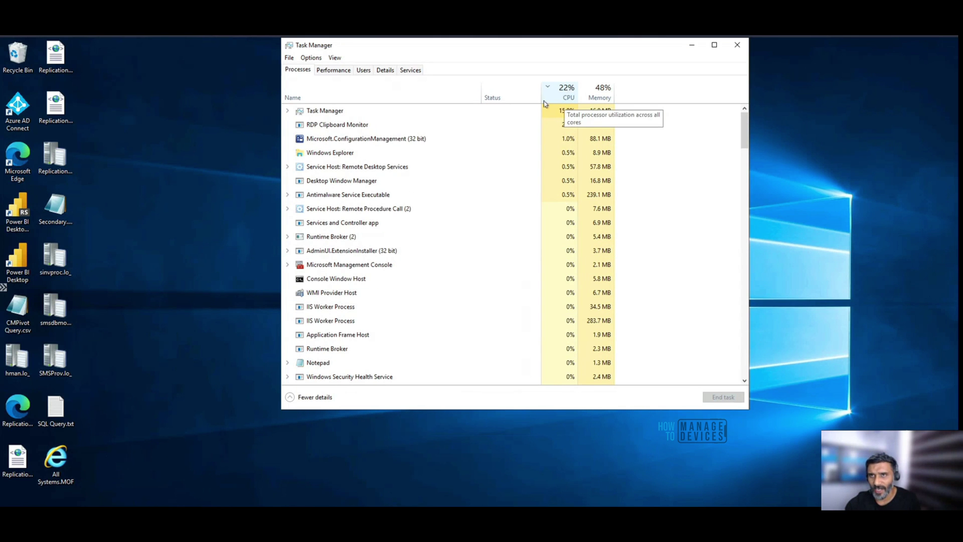
pyautogui.click(414, 140)
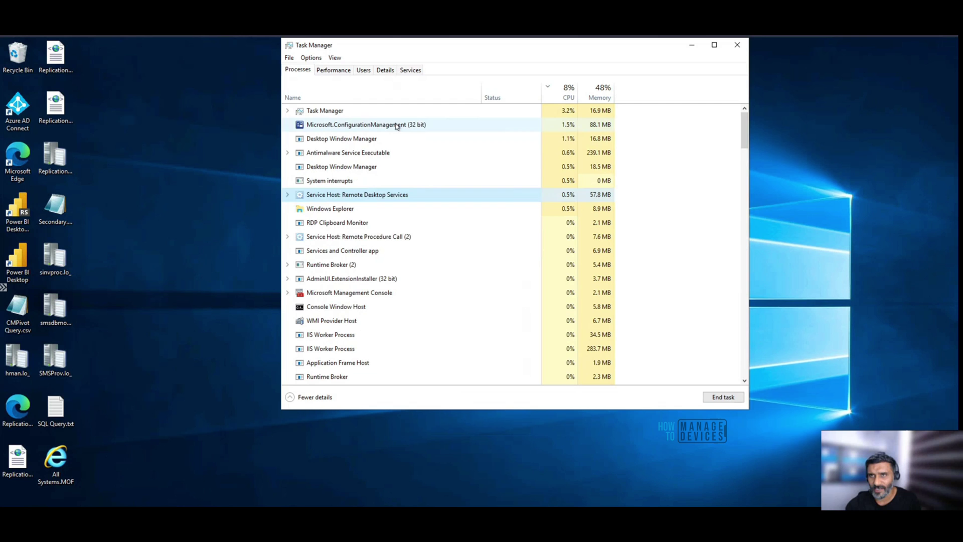
pyautogui.click(397, 127)
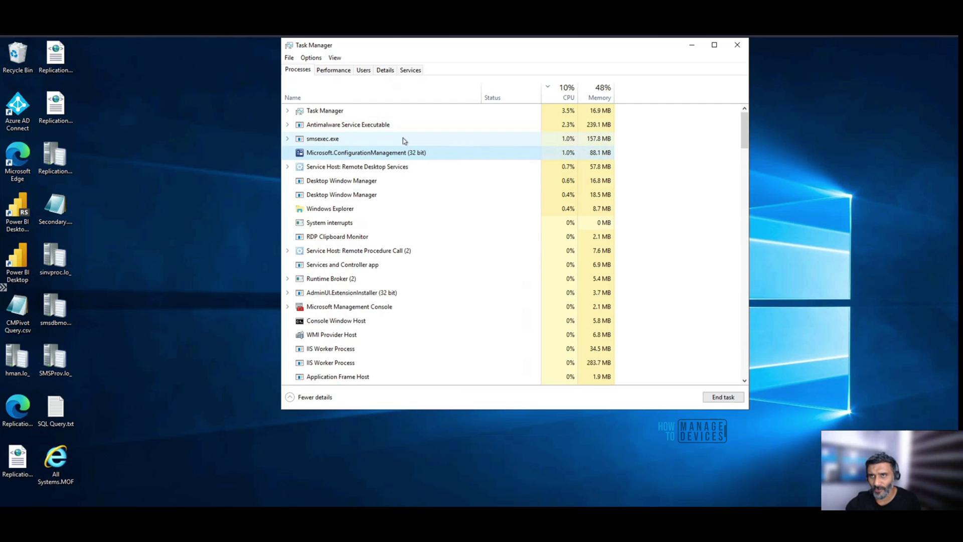
pyautogui.click(714, 398)
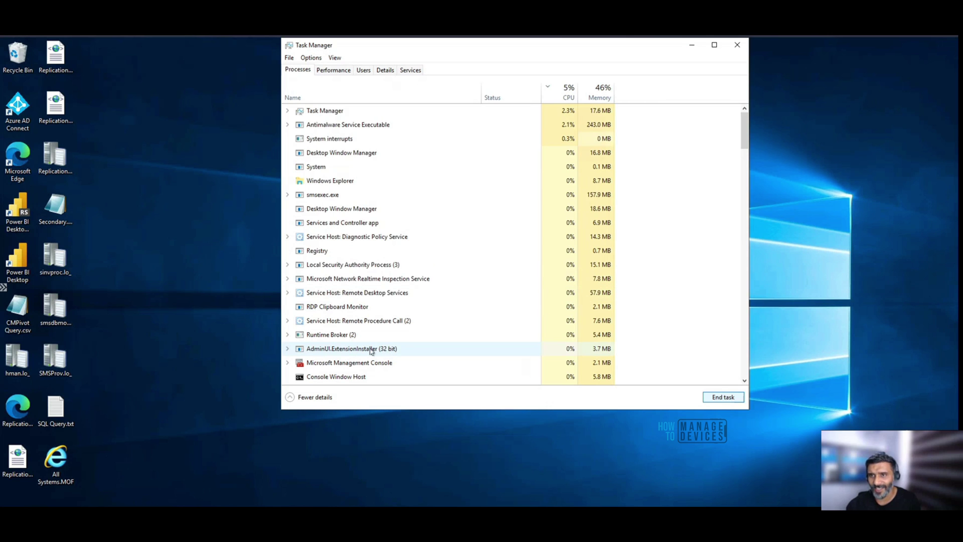
# Minimize Task Manager and retry the update until extension 1 of 1 completes
pyautogui.click(693, 46)
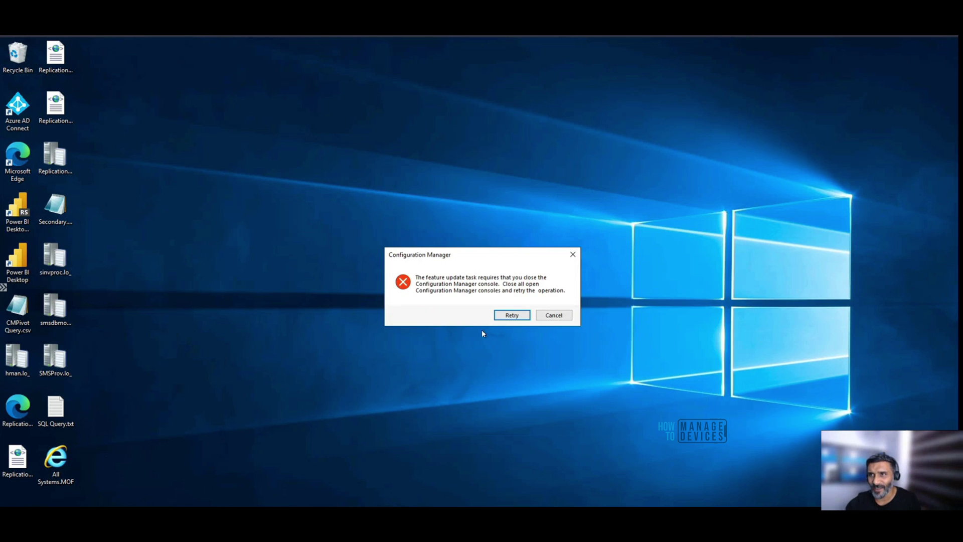
pyautogui.click(509, 317)
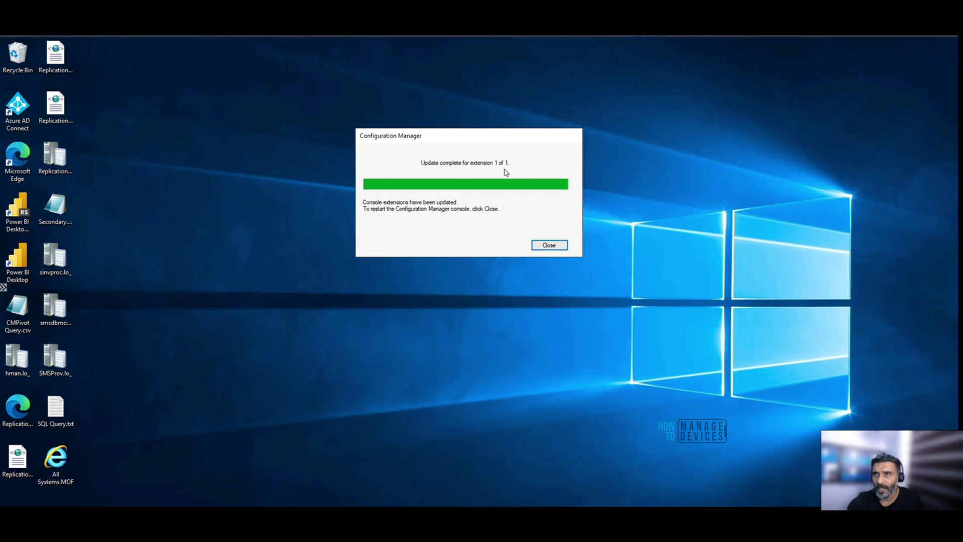
# Restart the console and reopen Administration > Updates and Servicing > Console Extensions
pyautogui.click(546, 245)
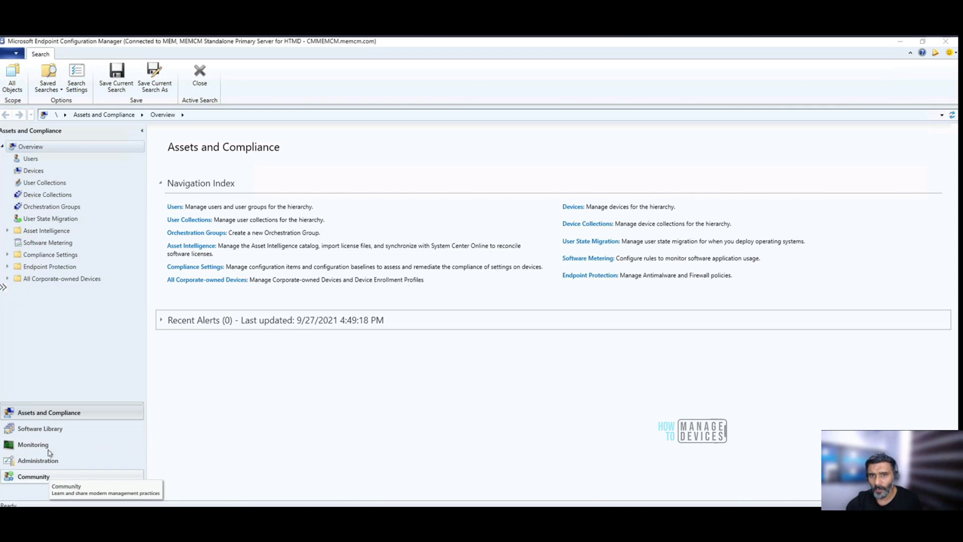
pyautogui.click(101, 464)
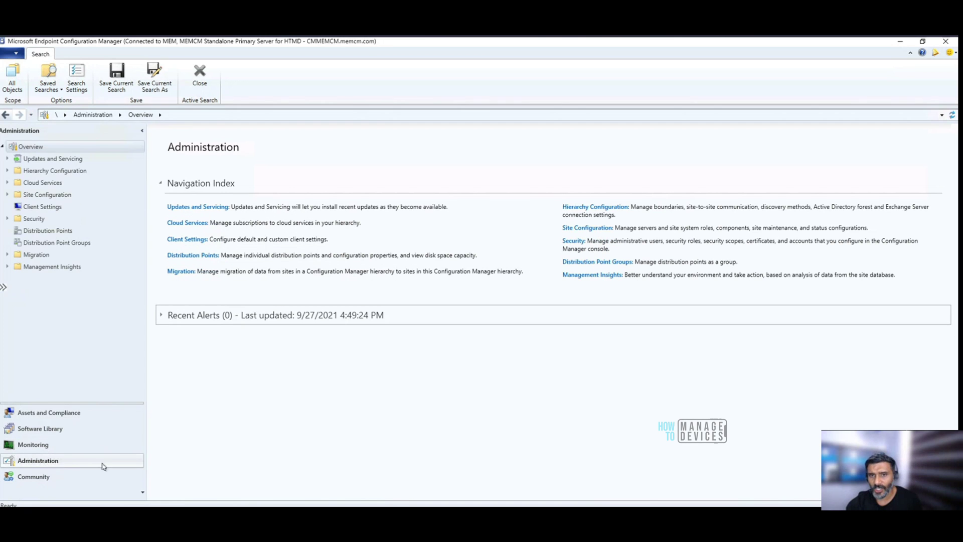
pyautogui.click(6, 159)
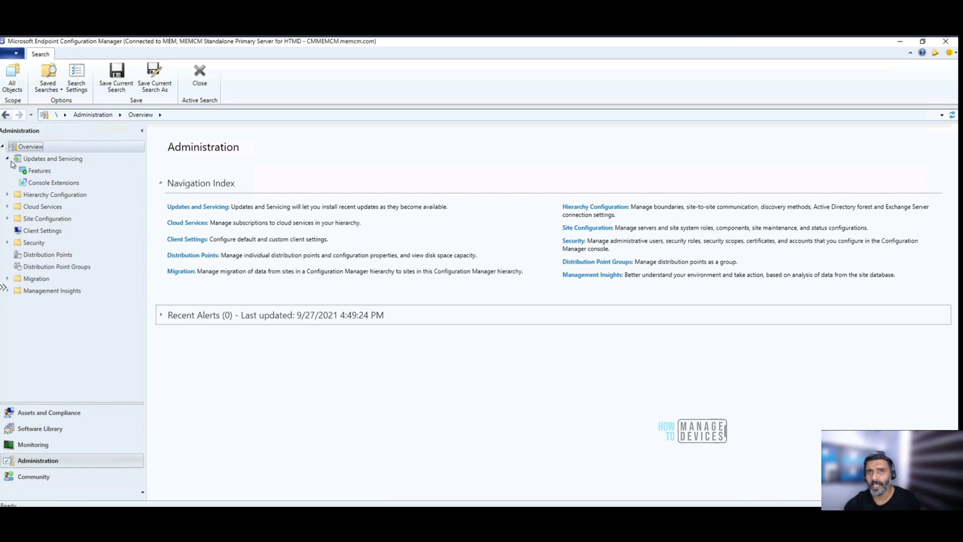
pyautogui.click(46, 183)
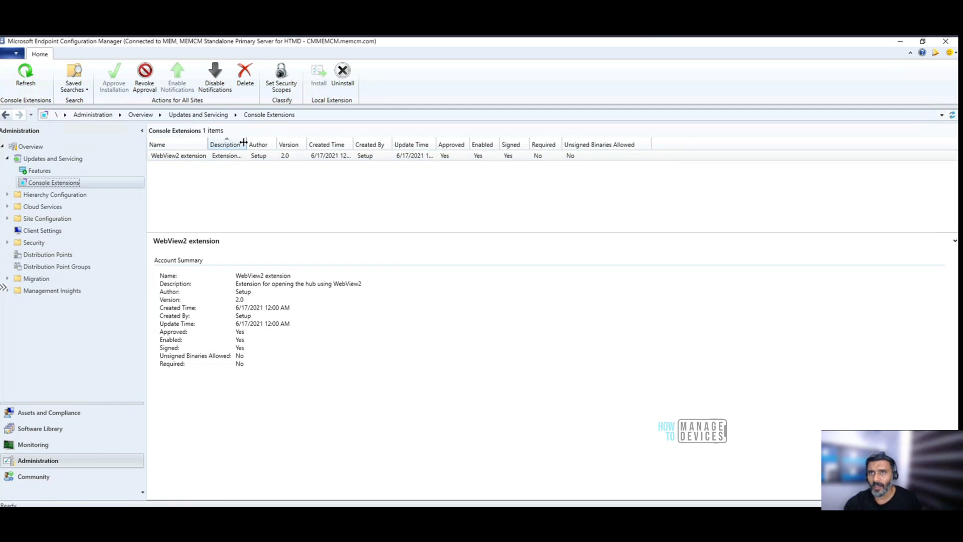
# Widen the Description column and confirm WebView2 now offers Uninstall
pyautogui.moveTo(247, 144); pyautogui.dragTo(308, 144)
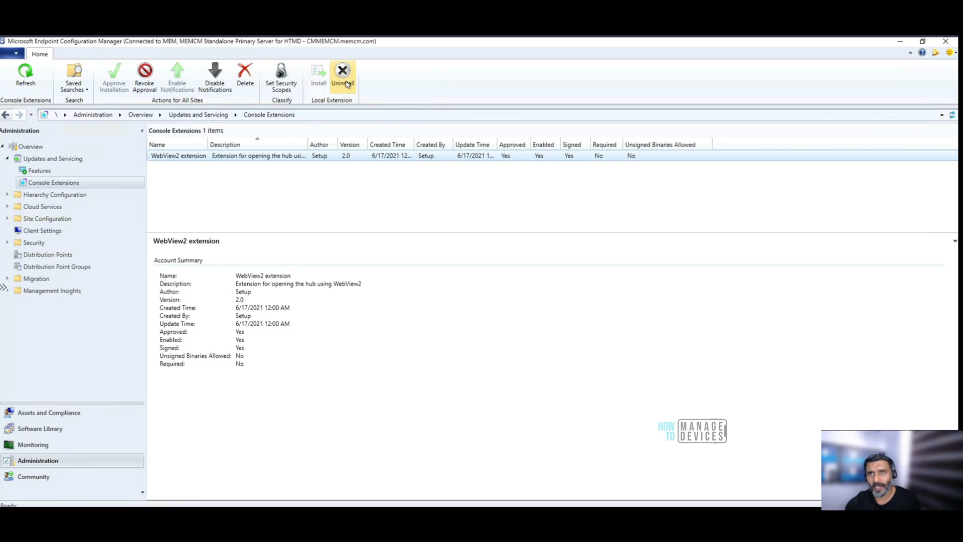
pyautogui.rightClick(242, 155)
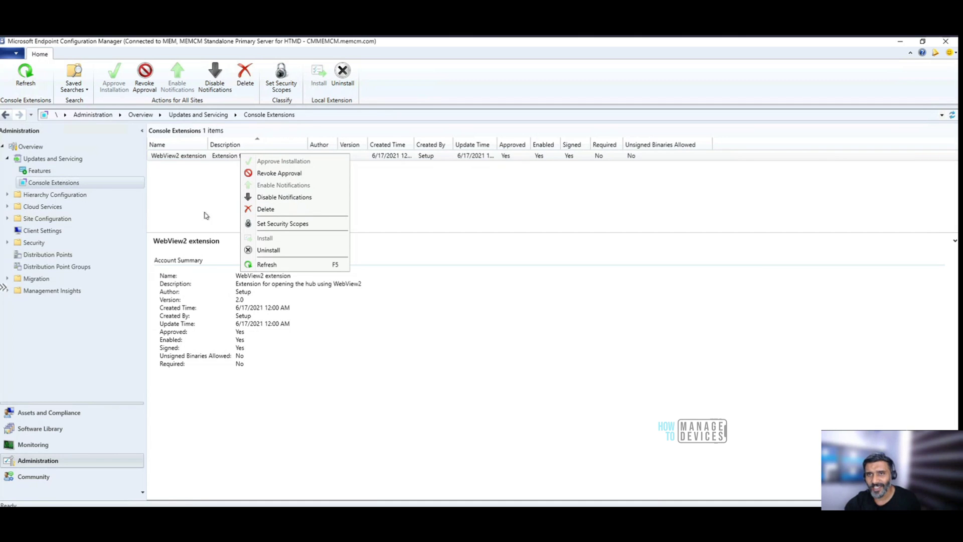
pyautogui.click(377, 220)
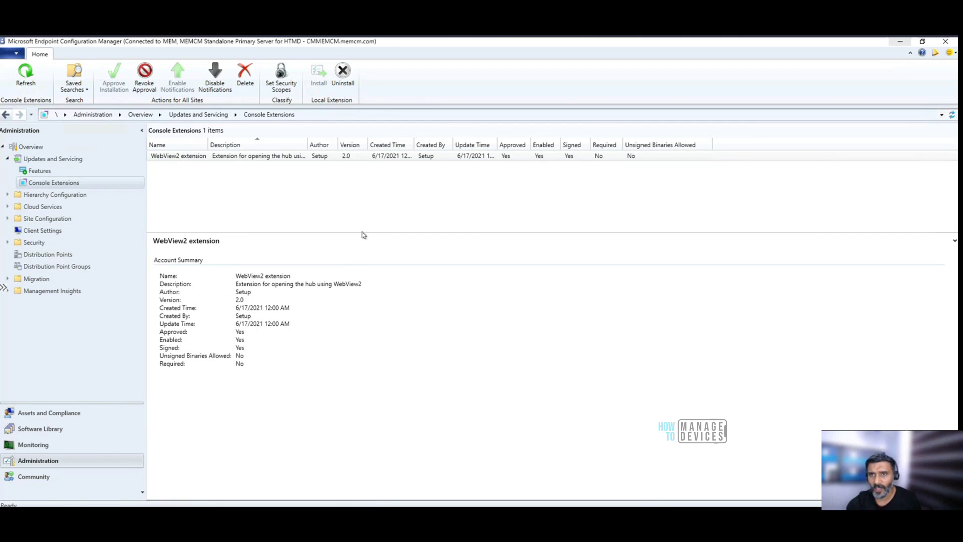